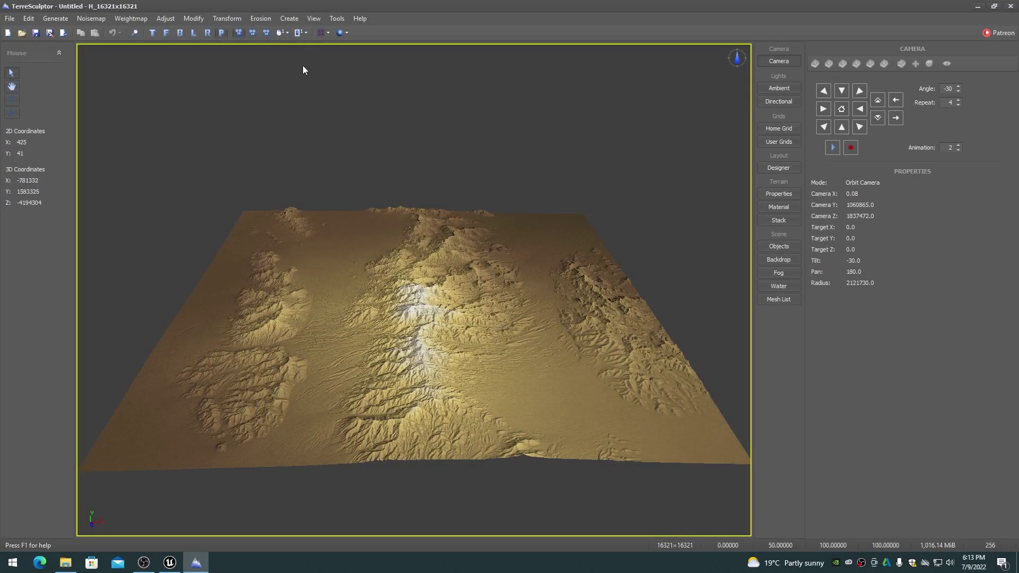
- Open the Tile Creator and fetch the current 16321×16321 heightmap
{"action": "left_click", "coordinate": [289, 17]}
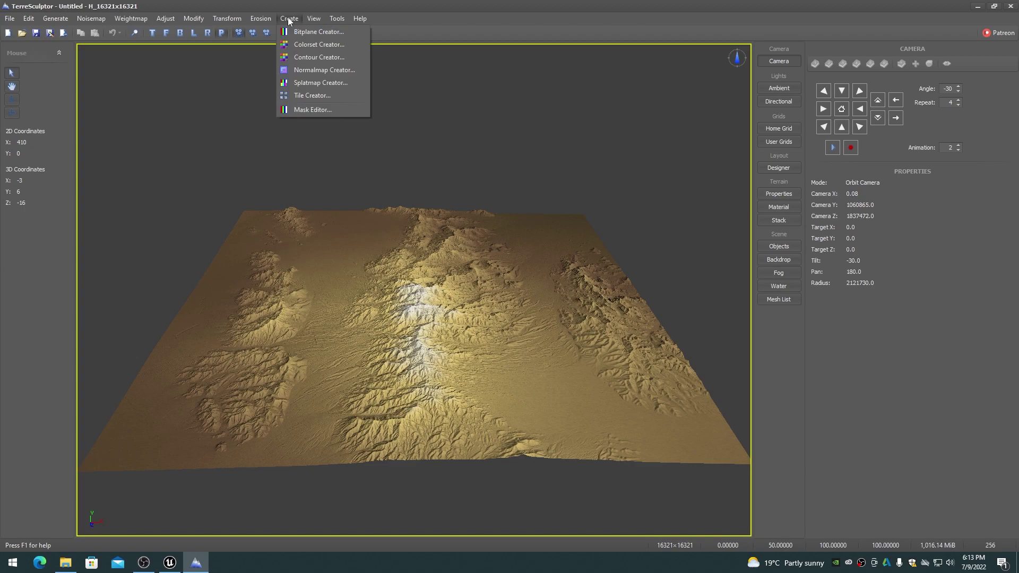
{"action": "left_click", "coordinate": [298, 95]}
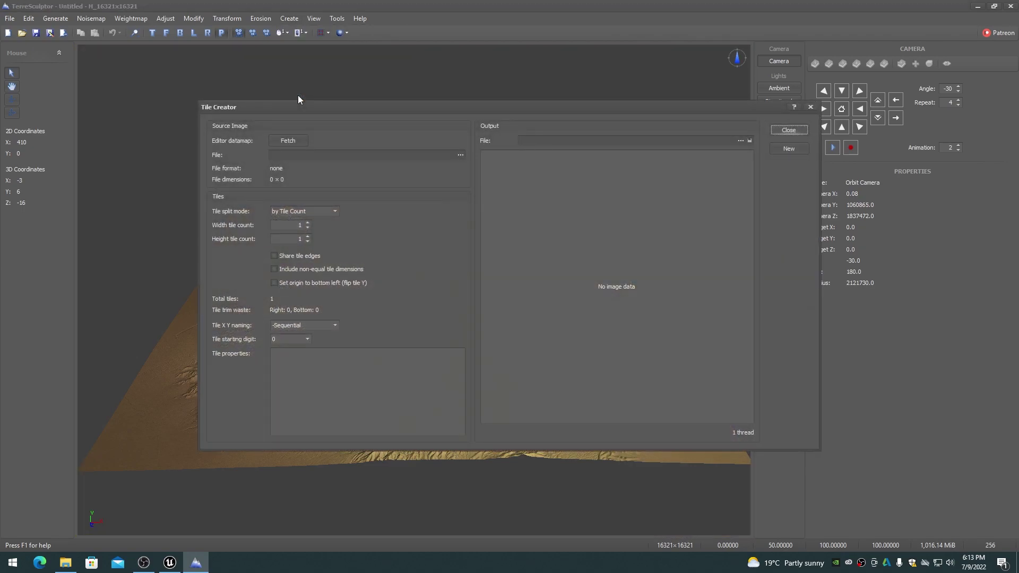
{"action": "left_click", "coordinate": [293, 142]}
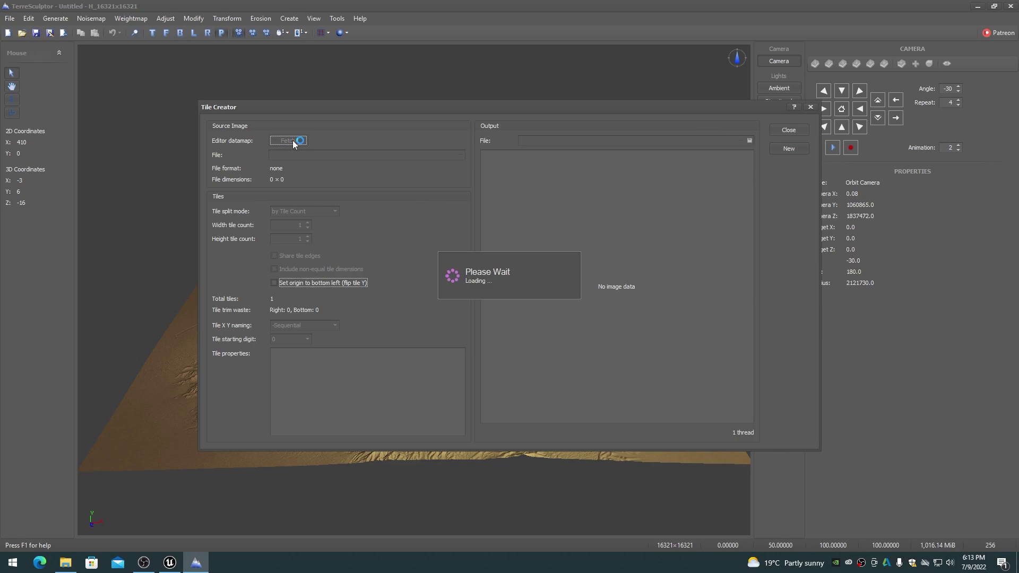
- Set the tile count to 19 by 19 with _X0_Y0 tile naming
{"action": "left_click", "coordinate": [294, 224]}
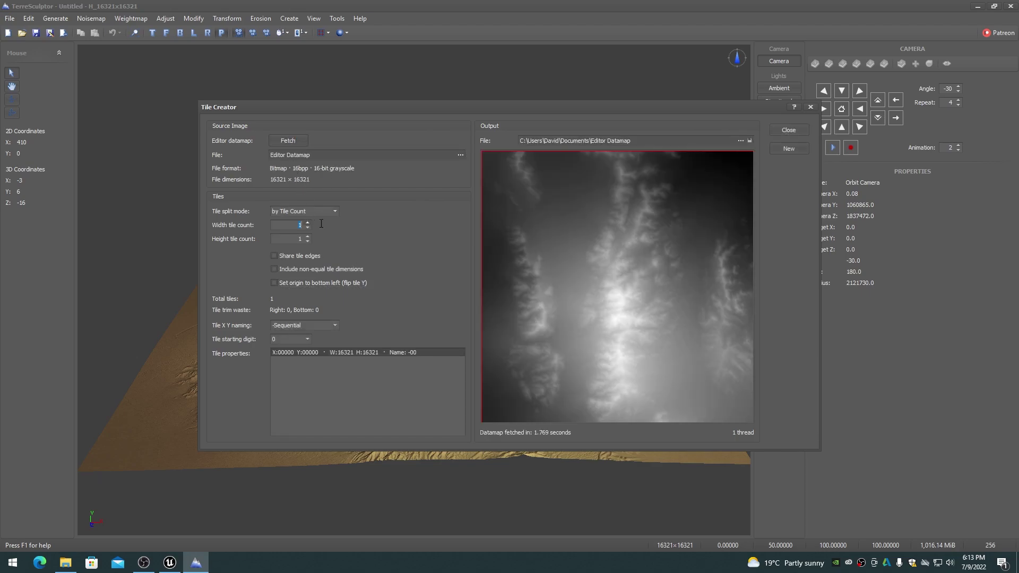
{"action": "type", "text": "9"}
{"action": "key", "text": "Tab"}
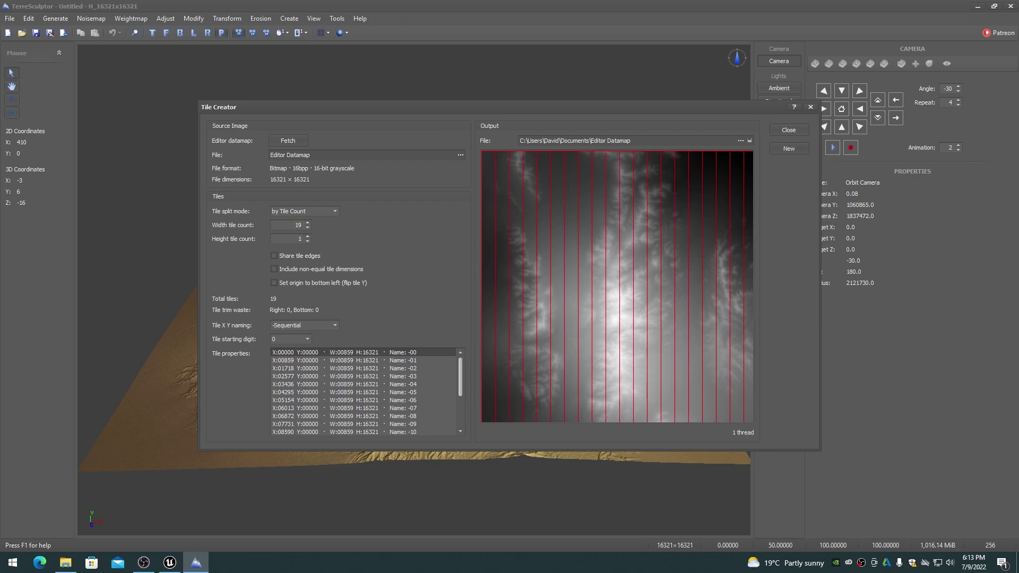
{"action": "type", "text": "19"}
{"action": "key", "text": "Tab"}
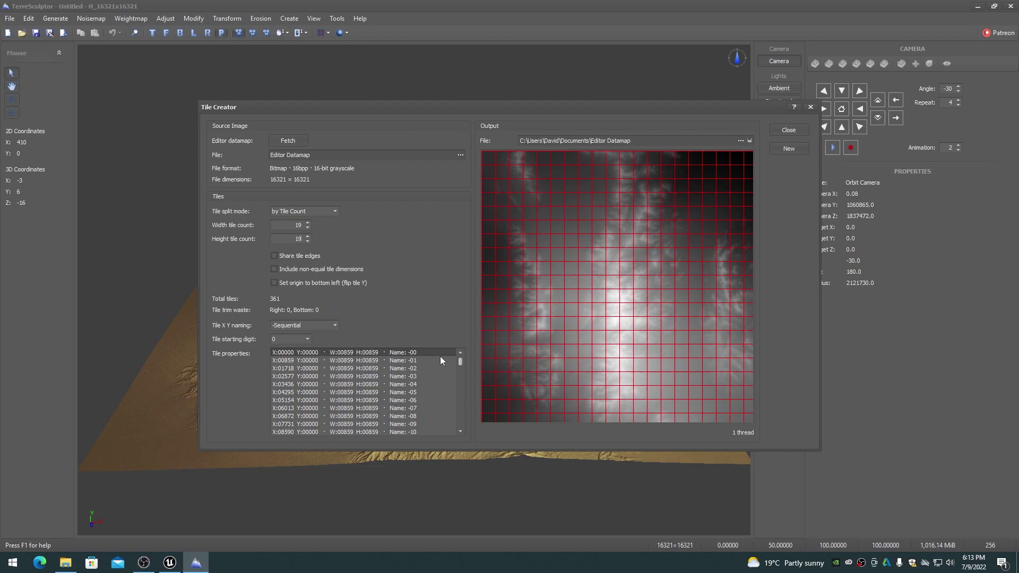
{"action": "left_click", "coordinate": [335, 326]}
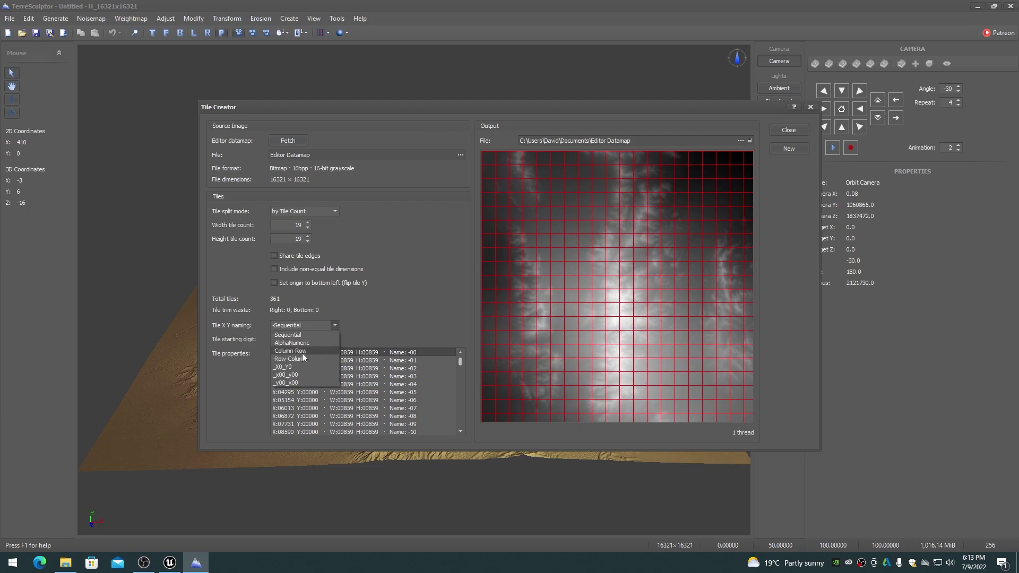
{"action": "left_click", "coordinate": [287, 366]}
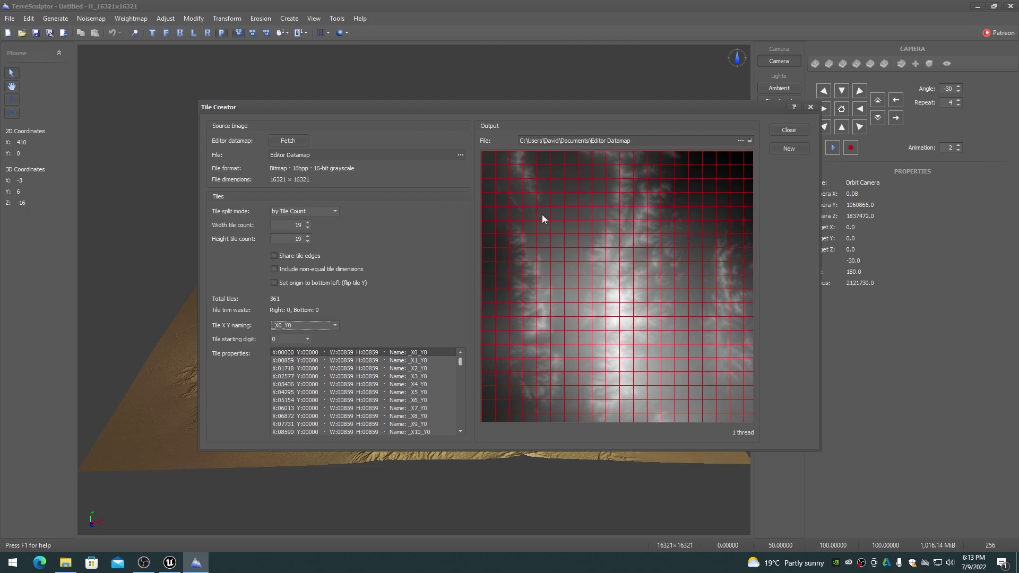
{"action": "left_click", "coordinate": [542, 214]}
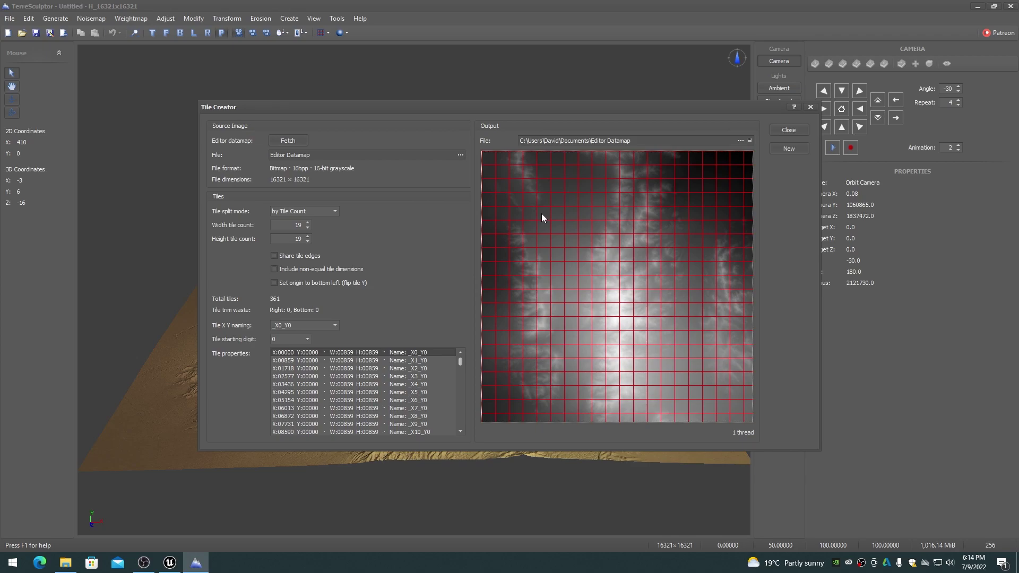
- Create and open a new Tiles folder under D:\Heightmaps as the output location
{"action": "left_click", "coordinate": [740, 141]}
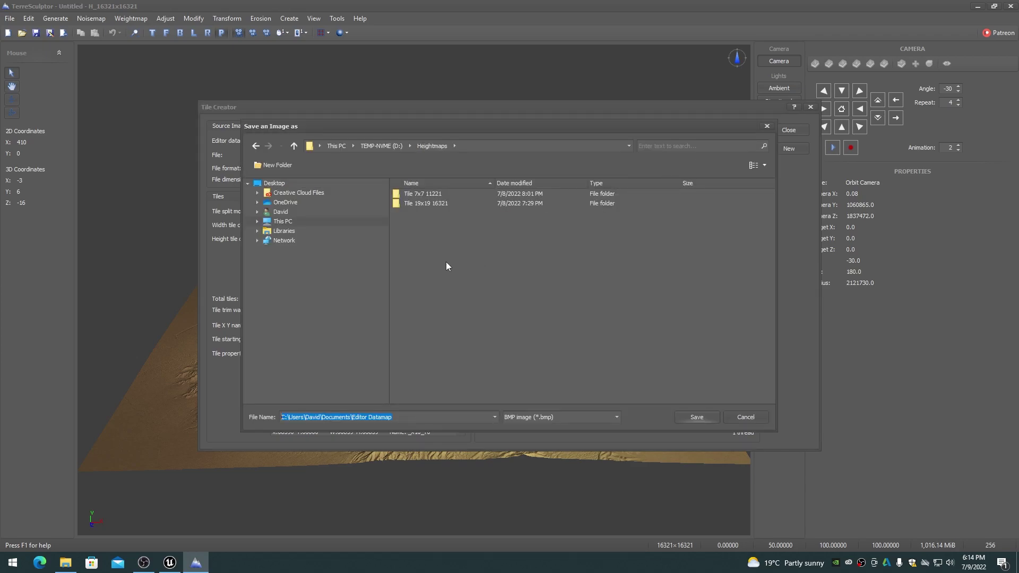
{"action": "left_click", "coordinate": [269, 167]}
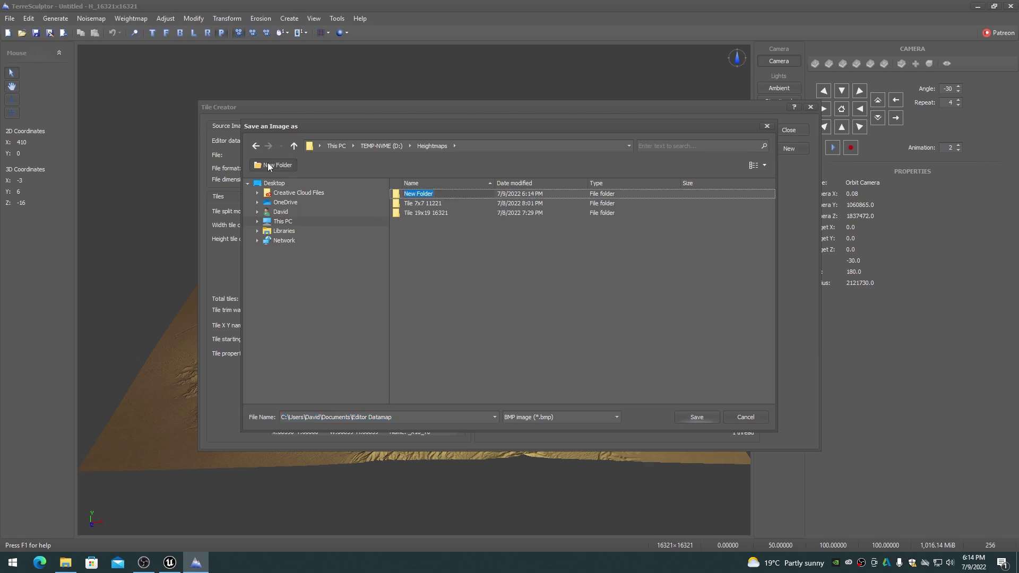
{"action": "type", "text": "Tiles"}
{"action": "double_click", "coordinate": [397, 195]}
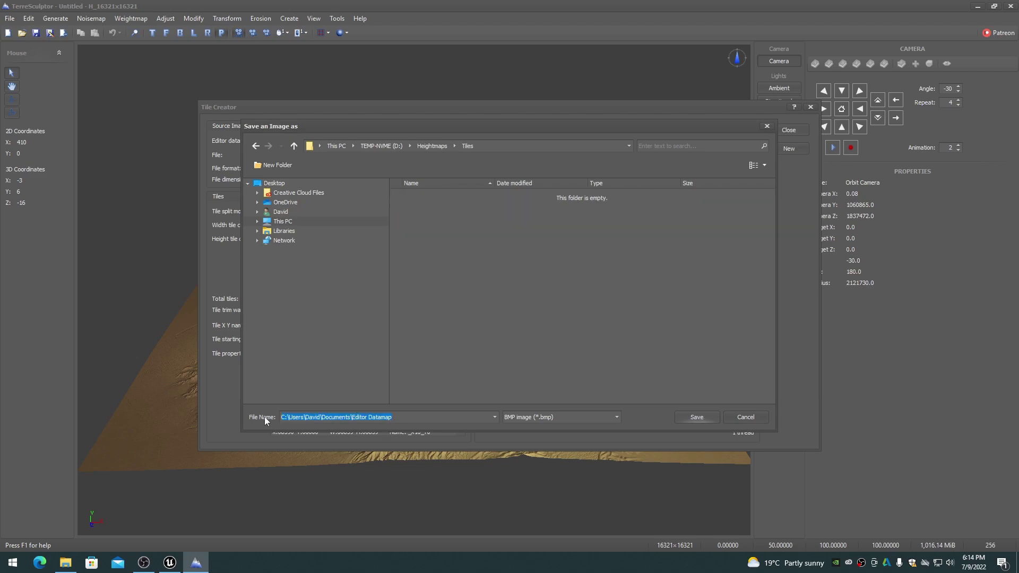
- Save the tiles as PNG images with the file name Tiles
{"action": "type", "text": "Tiles"}
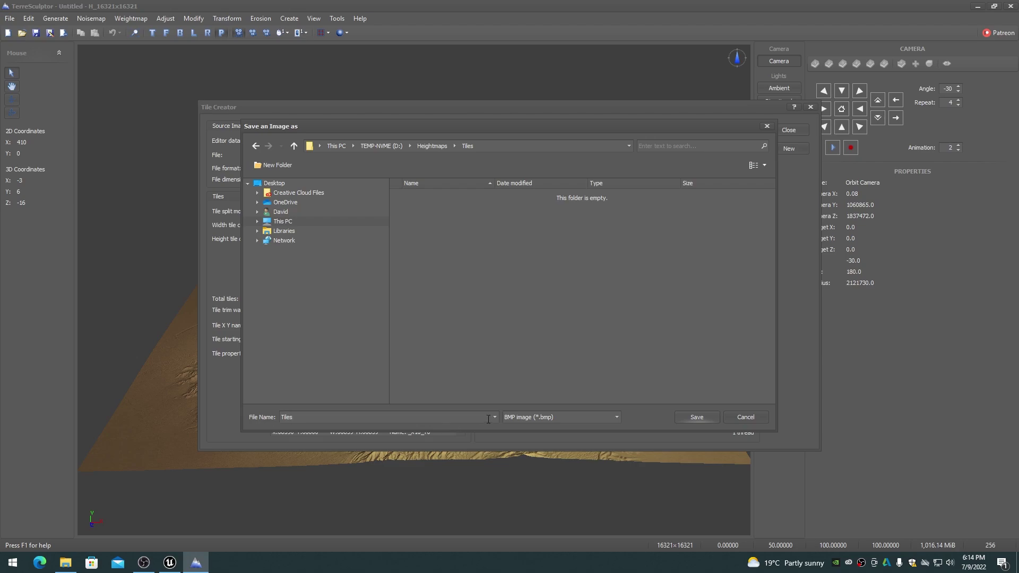
{"action": "left_click", "coordinate": [522, 417]}
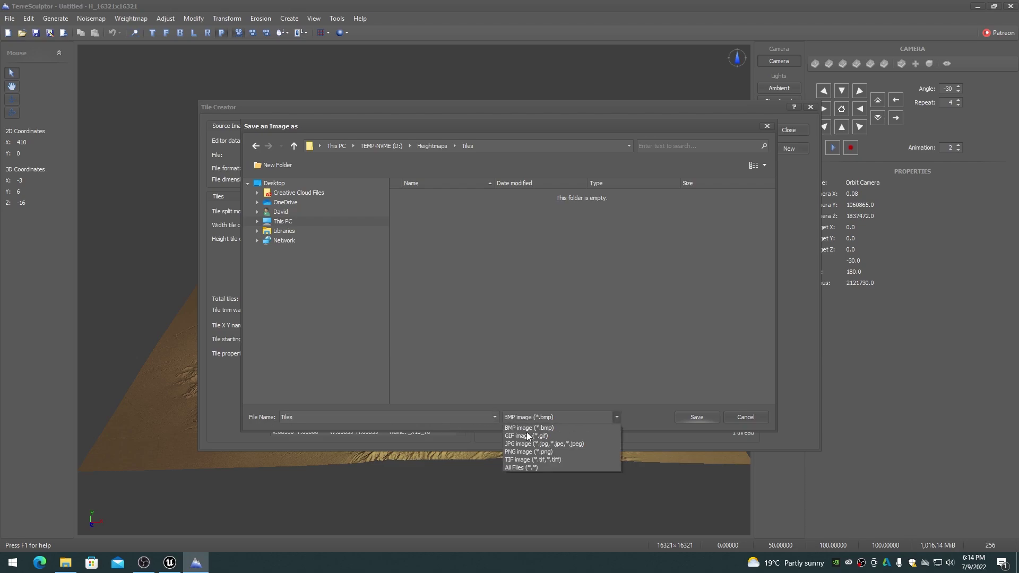
{"action": "left_click", "coordinate": [527, 452]}
{"action": "left_click", "coordinate": [699, 417]}
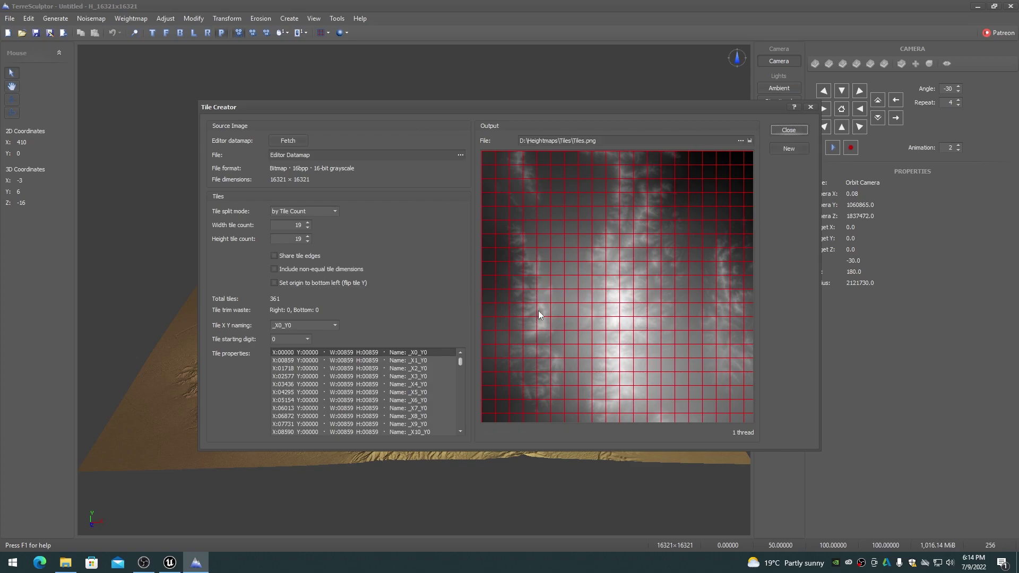
- Close the Tile Creator dialog
{"action": "left_click", "coordinate": [788, 130]}
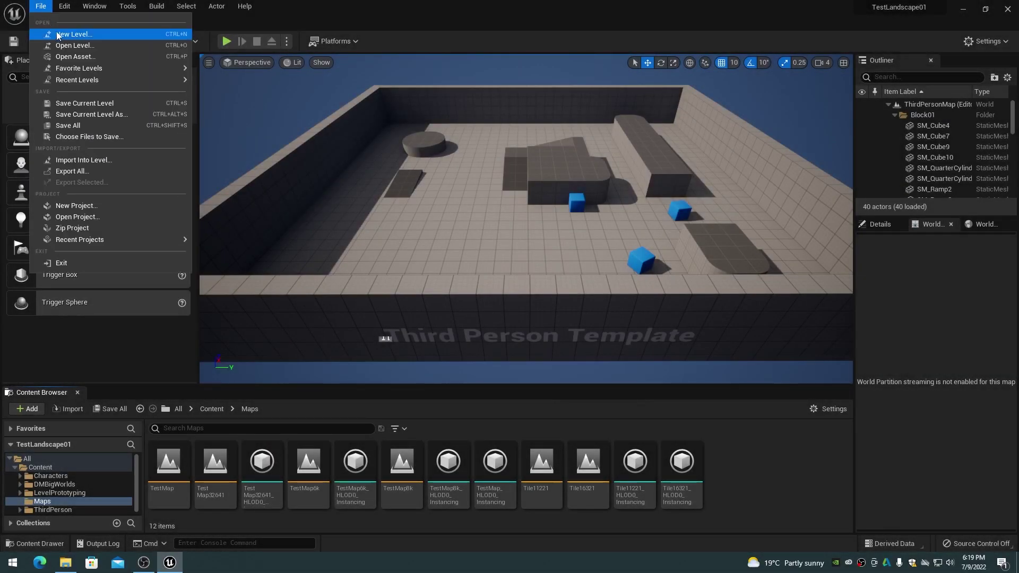
- Create a new Open World level and delete its 64 LandscapeStreamingProxy actors and Landscape actor
{"action": "left_click", "coordinate": [59, 35]}
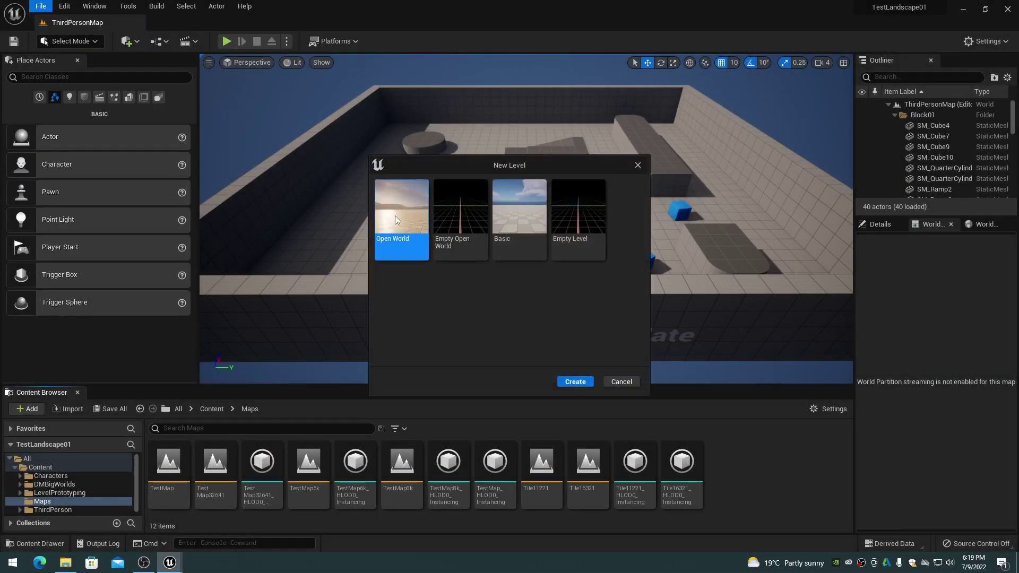
{"action": "left_click", "coordinate": [575, 382]}
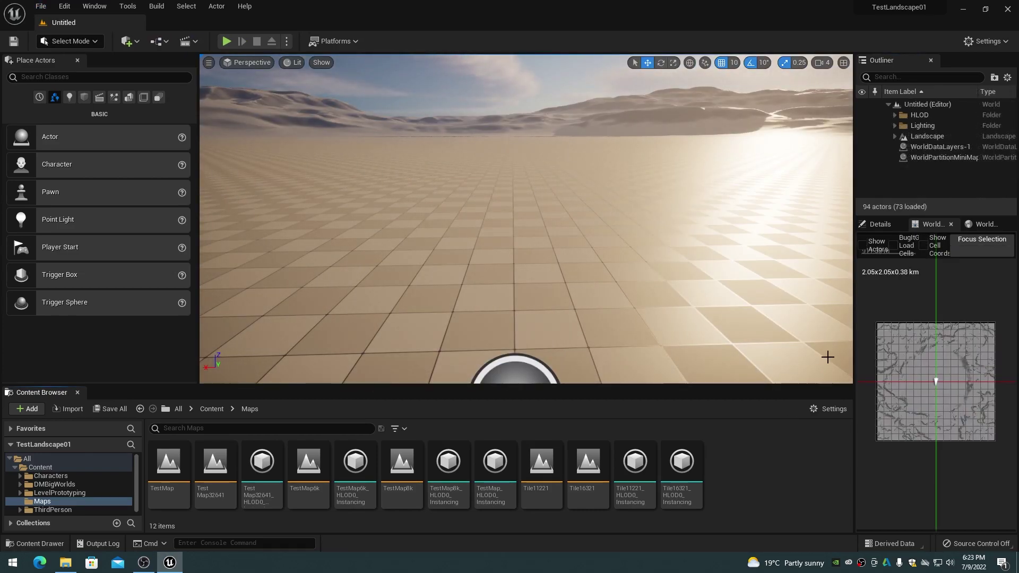
{"action": "left_click", "coordinate": [895, 136]}
{"action": "left_click", "coordinate": [1000, 147]}
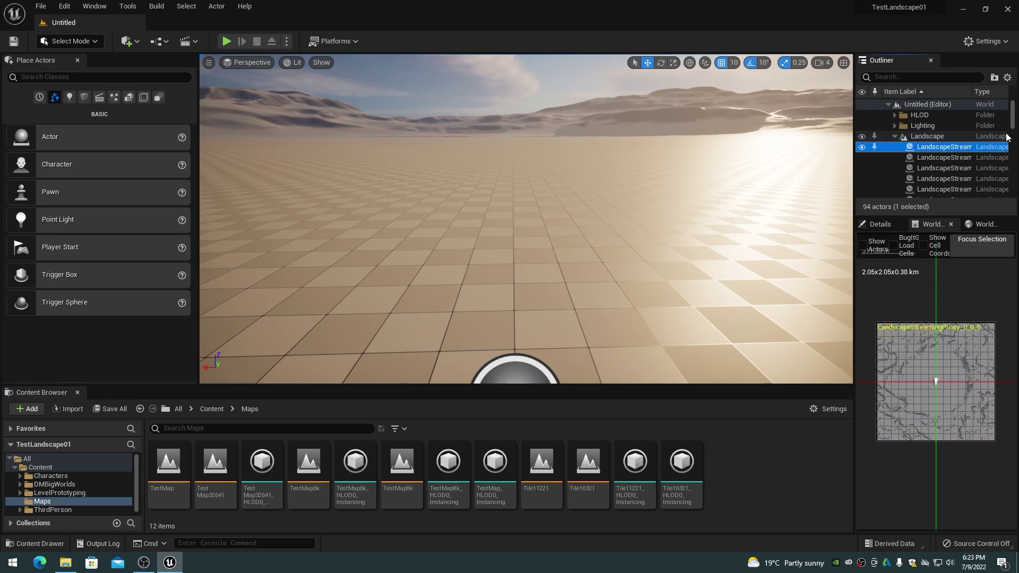
{"action": "scroll", "coordinate": [955, 160], "scroll_direction": "down", "scroll_amount": 15}
{"action": "left_click", "coordinate": [927, 171], "text": "shift"}
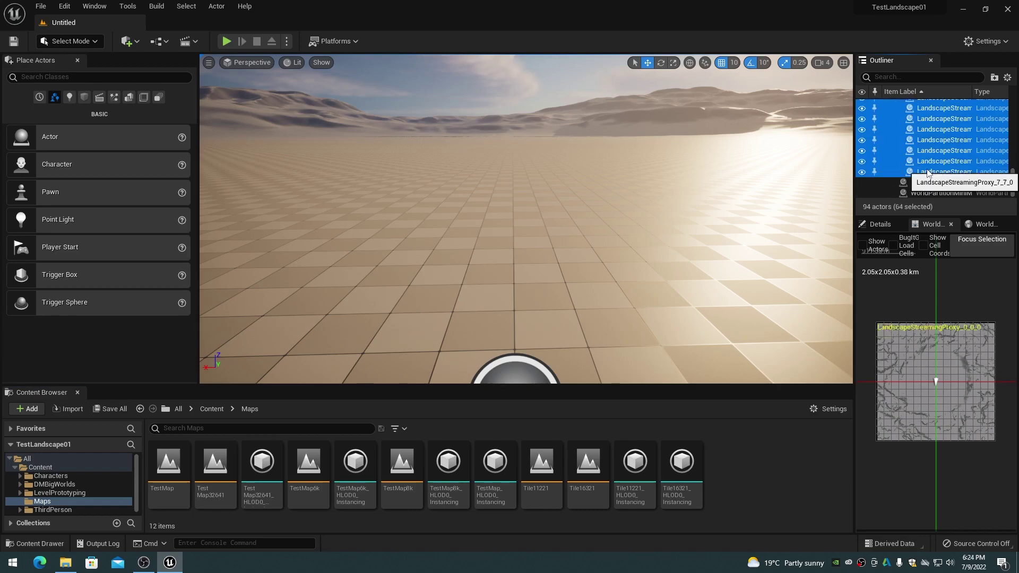
{"action": "key", "text": "Delete"}
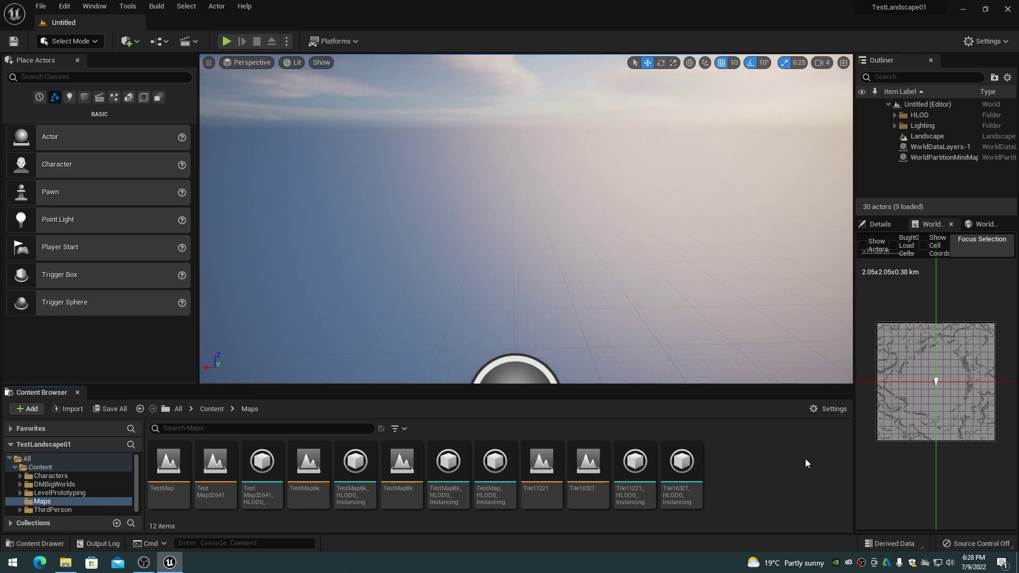
{"action": "left_click", "coordinate": [927, 137]}
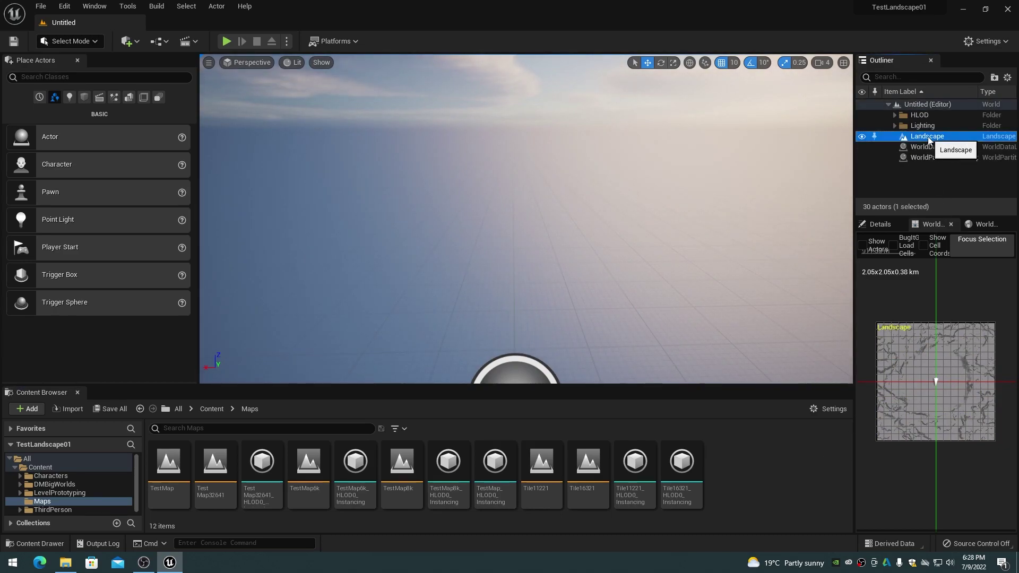
{"action": "key", "text": "Delete"}
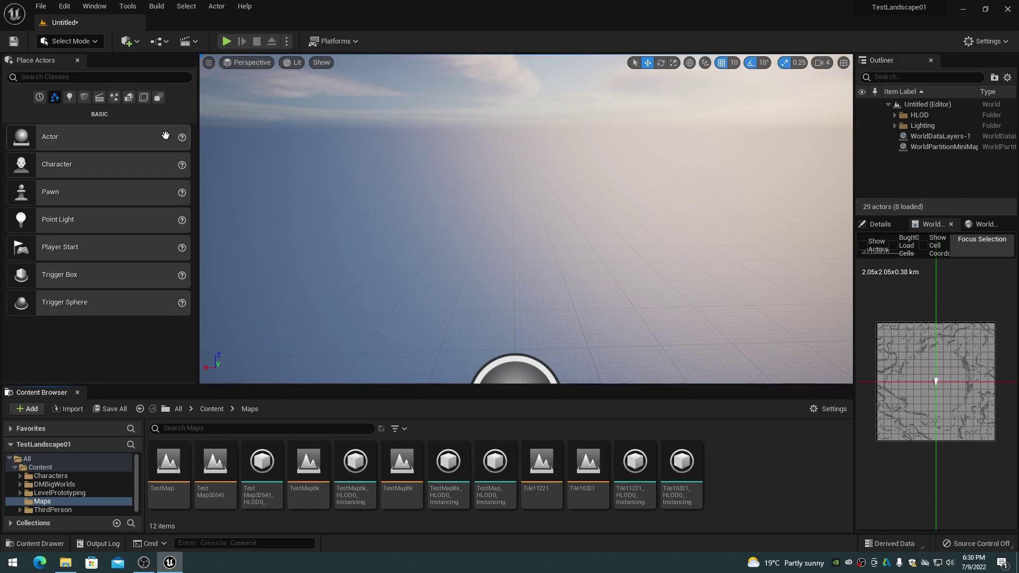
- In Landscape mode, import from file Tiles_X0_Y0.png in D:/Heightmaps/Tiles
{"action": "left_click", "coordinate": [95, 45]}
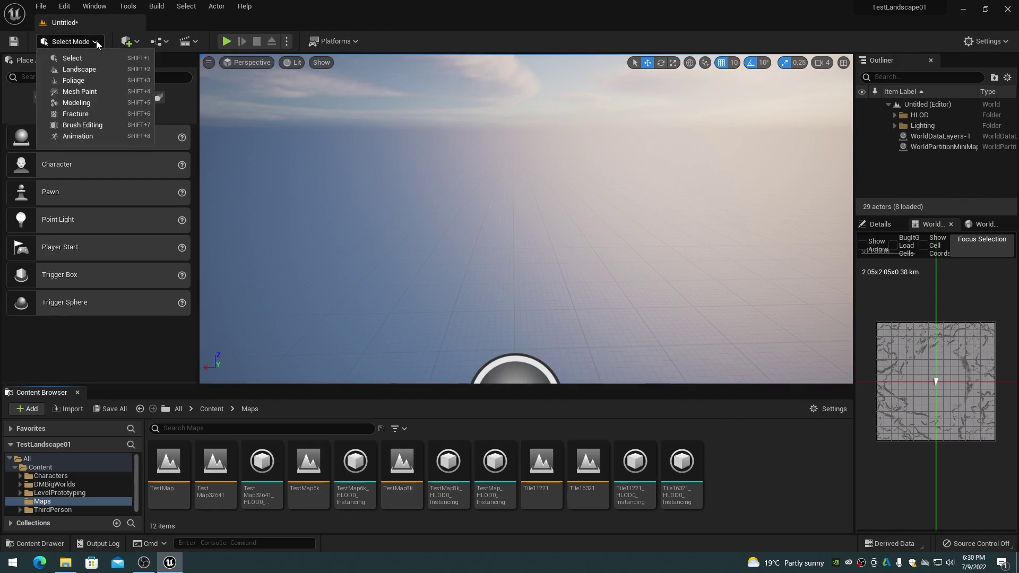
{"action": "left_click", "coordinate": [91, 72]}
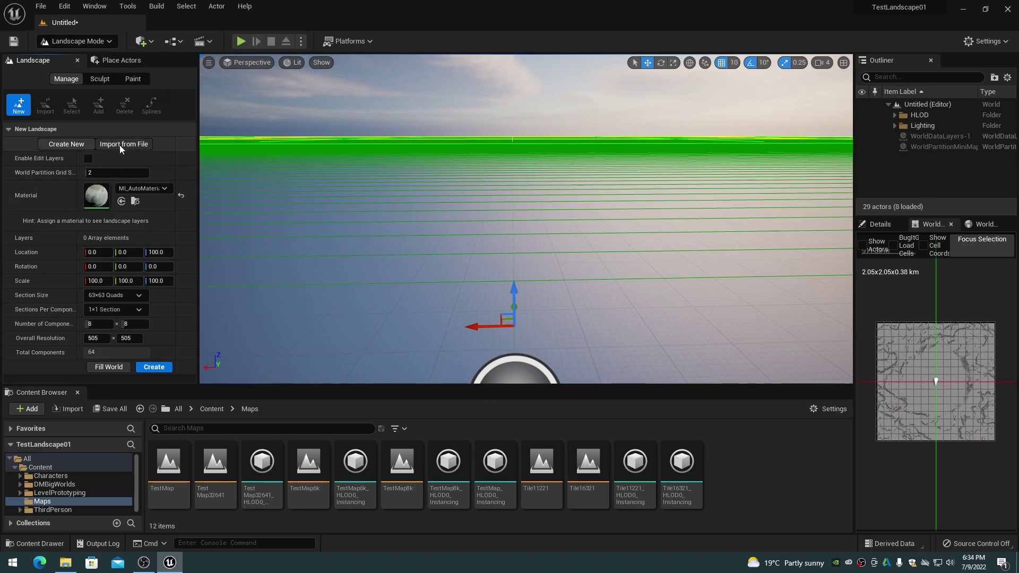
{"action": "left_click", "coordinate": [119, 145]}
{"action": "left_click", "coordinate": [162, 202]}
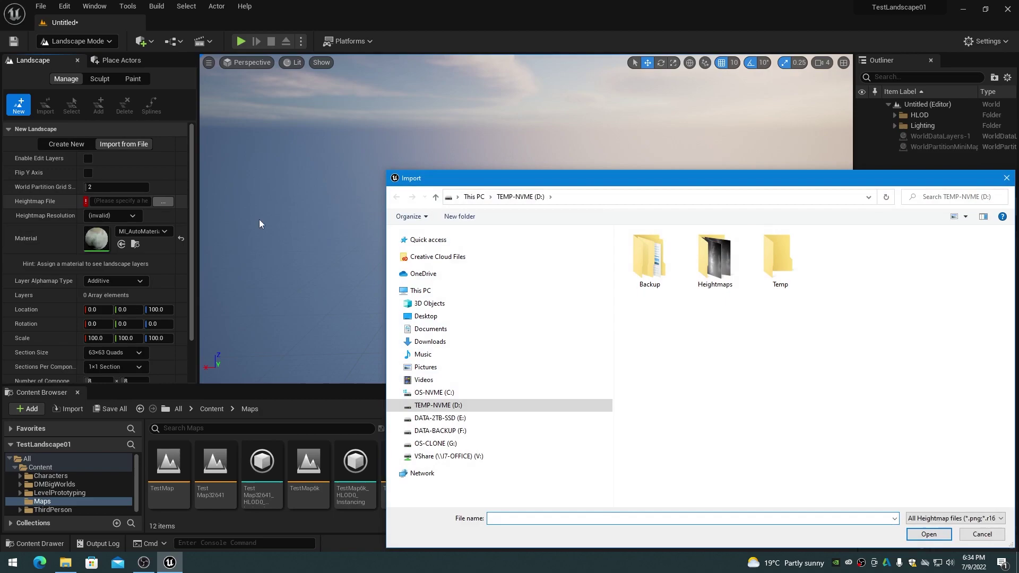
{"action": "double_click", "coordinate": [764, 274]}
{"action": "left_click", "coordinate": [645, 261]}
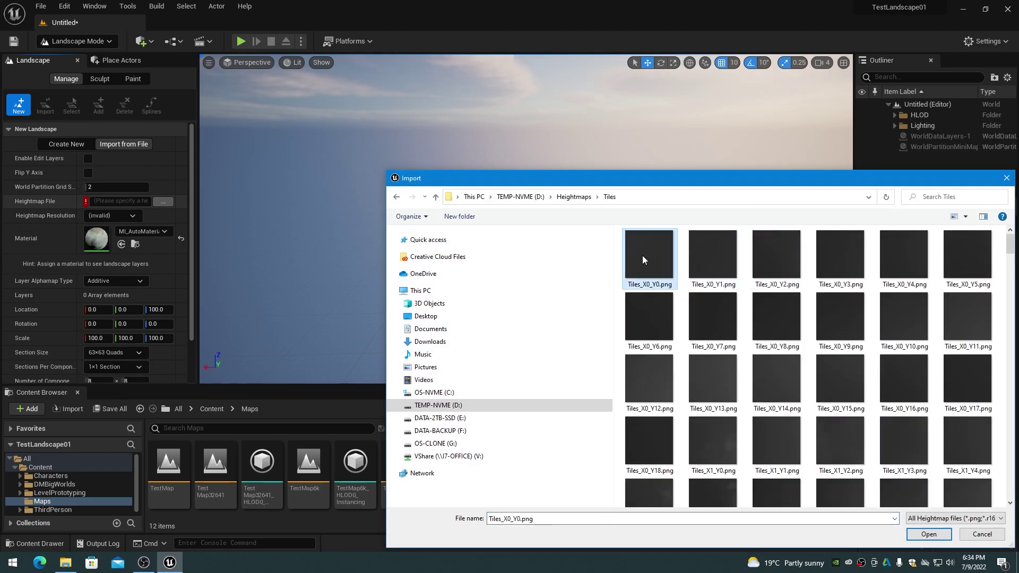
{"action": "left_click", "coordinate": [929, 534]}
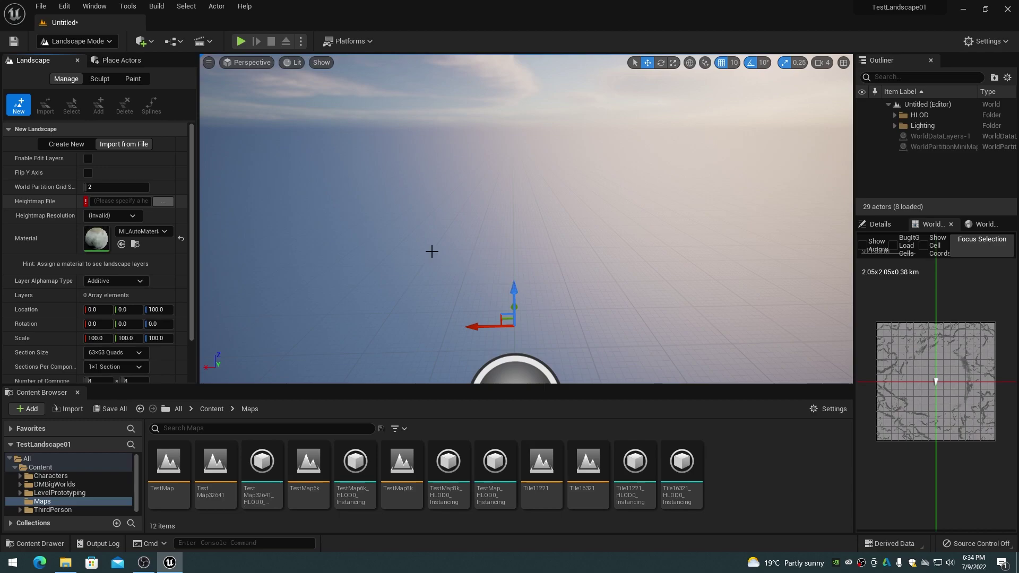
{"action": "left_click_drag", "start_coordinate": [190, 224], "coordinate": [190, 308]}
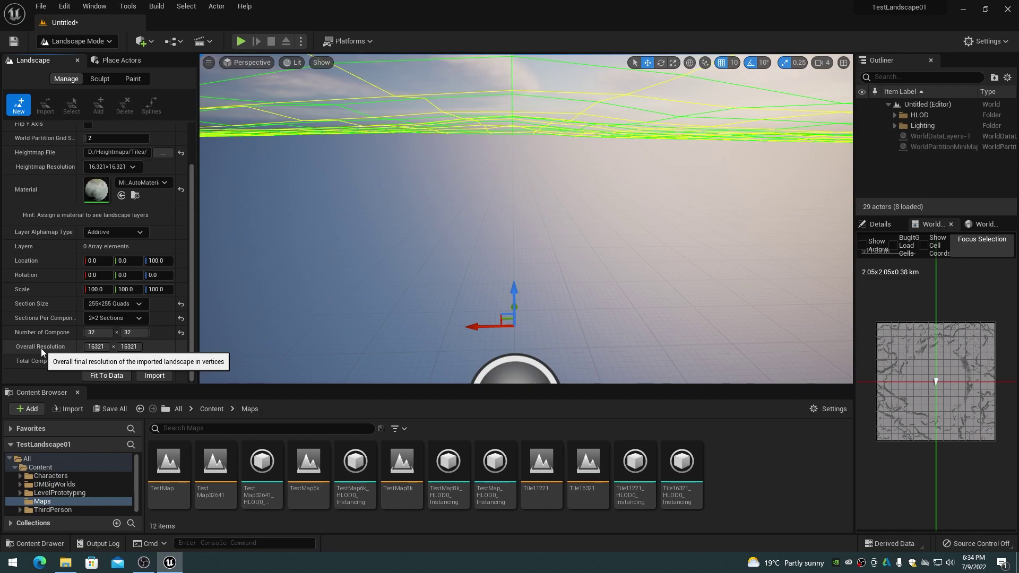
- Import the 16321×16321 tiled heightmap as the new Landscape actor
{"action": "left_click", "coordinate": [157, 377]}
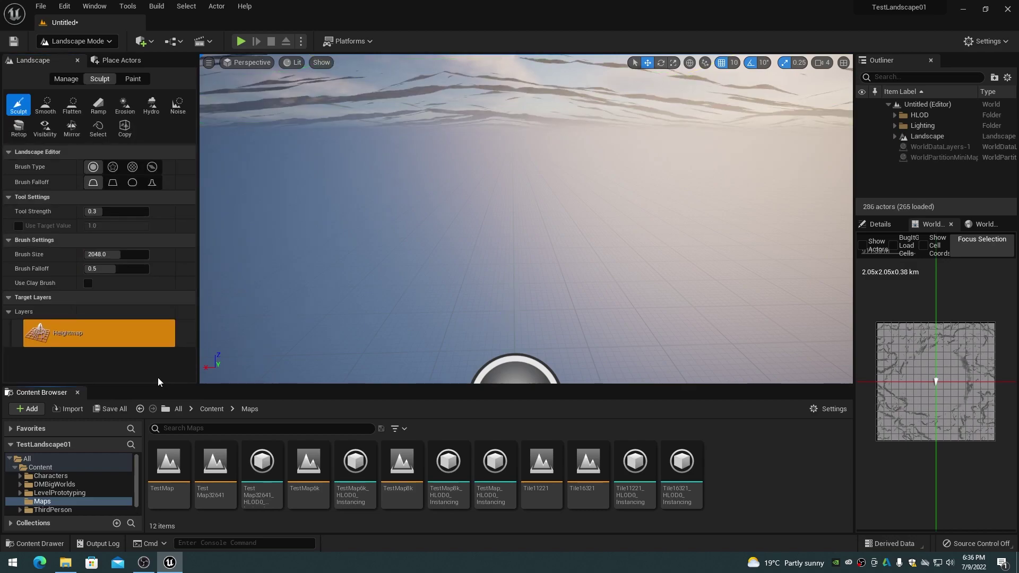
- Switch the editor from Landscape mode back to Select mode
{"action": "left_click", "coordinate": [105, 40]}
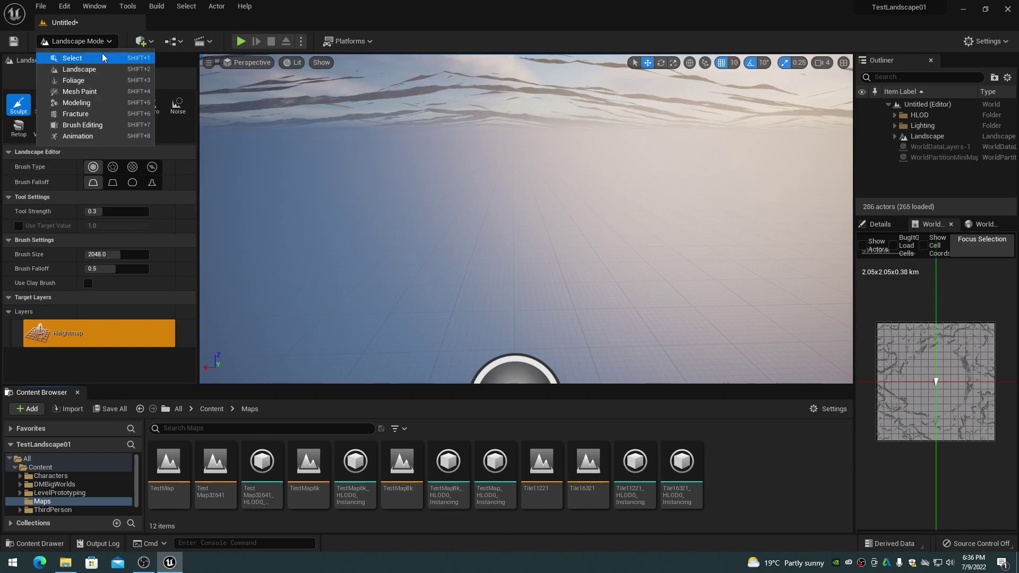
{"action": "left_click", "coordinate": [105, 58]}
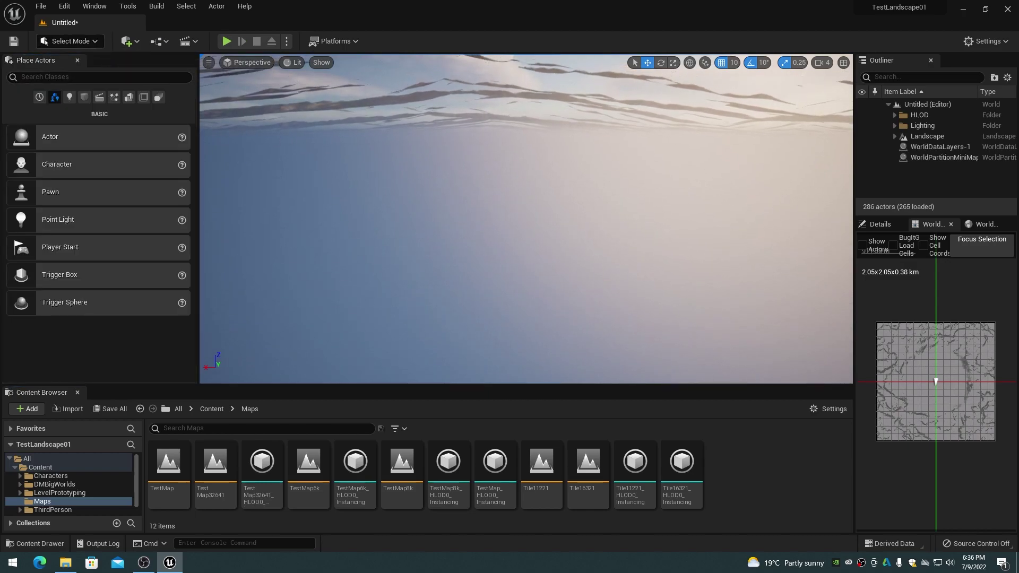